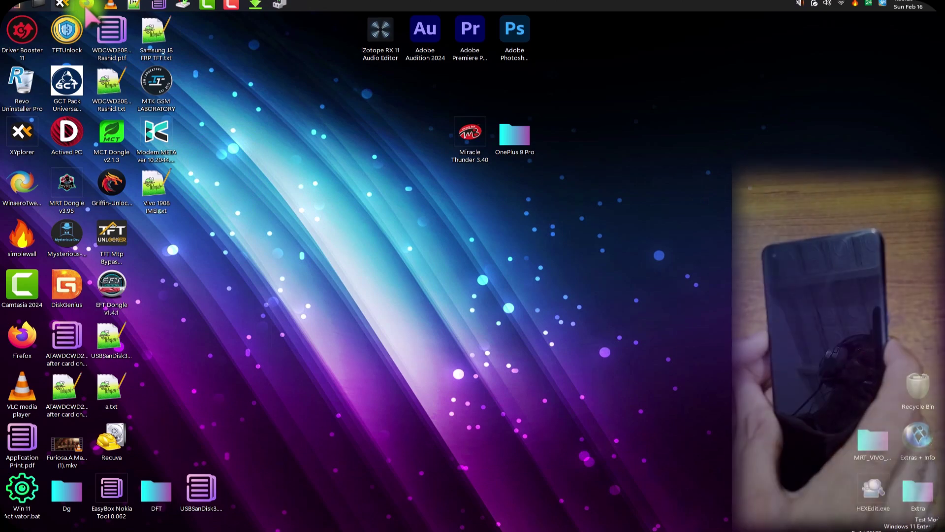
Step: Return to the XDA firmware thread and scroll down to the firmware download notes
{"action": "left_click", "coordinate": [86, 6]}
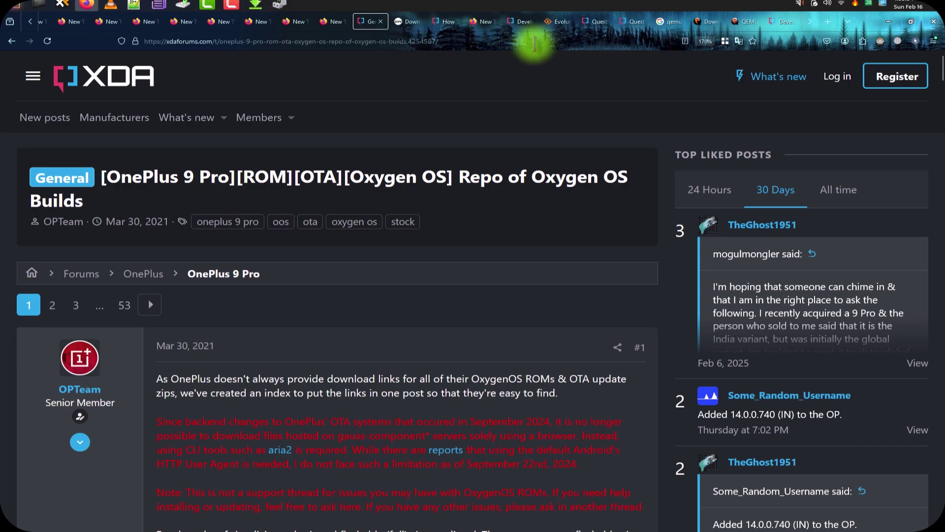
{"action": "left_click", "coordinate": [534, 43]}
{"action": "left_click", "coordinate": [509, 261]}
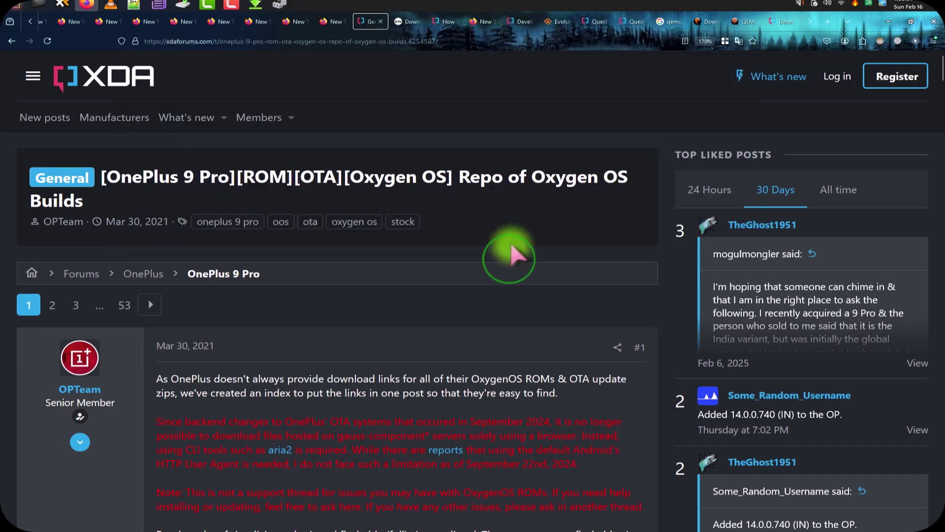
{"action": "scroll", "coordinate": [511, 256], "scroll_direction": "down", "scroll_amount": 3}
{"action": "scroll", "coordinate": [512, 252], "scroll_direction": "up", "scroll_amount": 2}
{"action": "scroll", "coordinate": [512, 252], "scroll_direction": "down", "scroll_amount": 5}
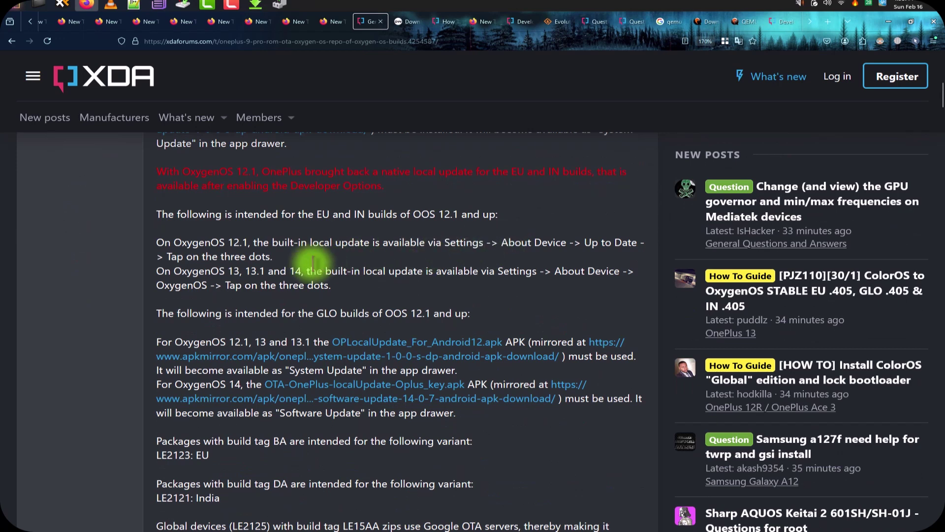
{"action": "scroll", "coordinate": [265, 268], "scroll_direction": "down", "scroll_amount": 1}
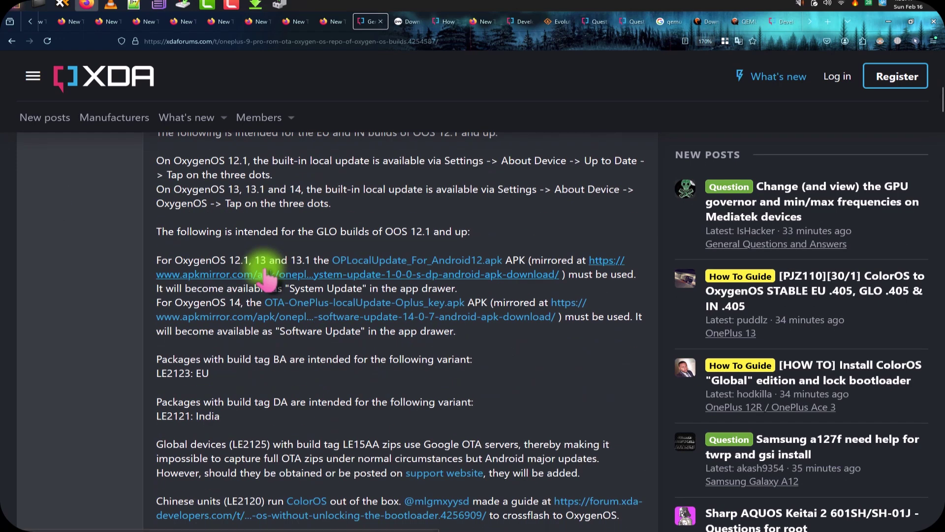
{"action": "scroll", "coordinate": [266, 279], "scroll_direction": "down", "scroll_amount": 2}
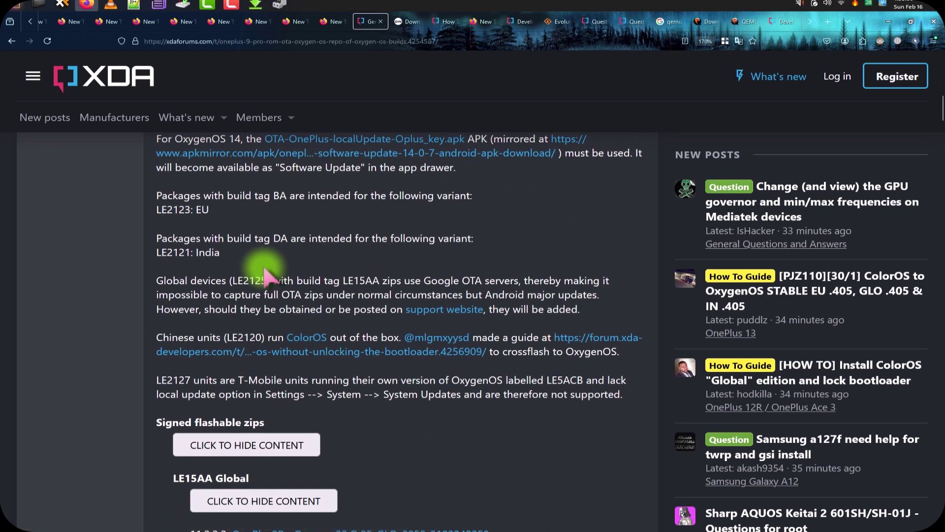
Step: Highlight the Global LE2125 devices note and collapse the LE15AA Global build list
{"action": "left_click_drag", "start_coordinate": [157, 281], "coordinate": [455, 279]}
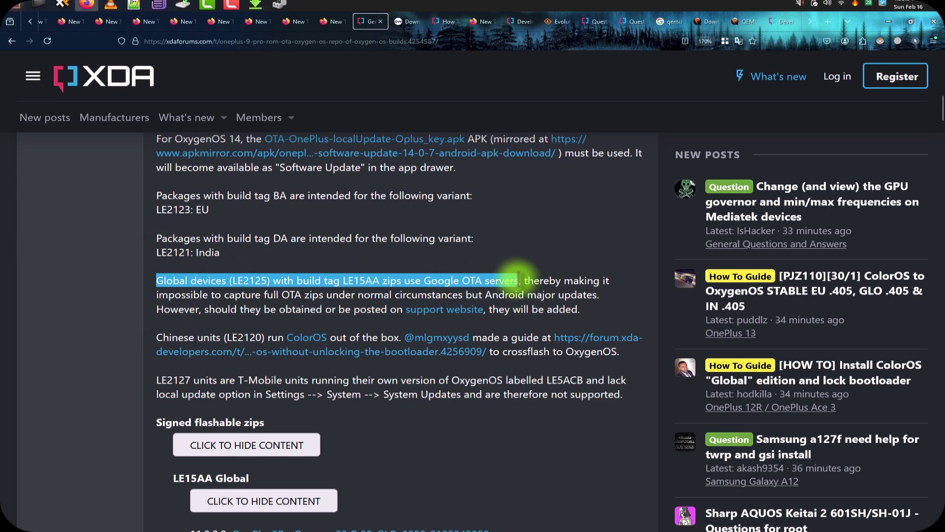
{"action": "left_click", "coordinate": [238, 276]}
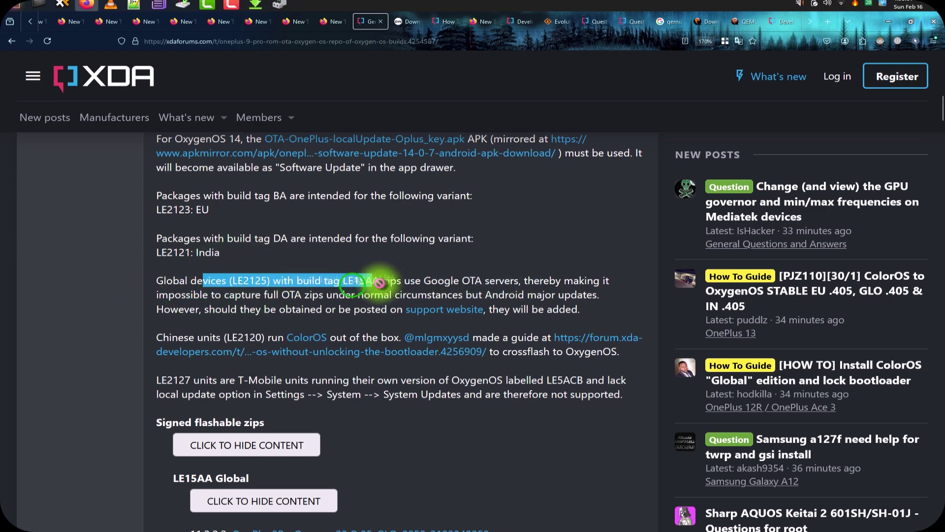
{"action": "scroll", "coordinate": [246, 344], "scroll_direction": "down", "scroll_amount": 2}
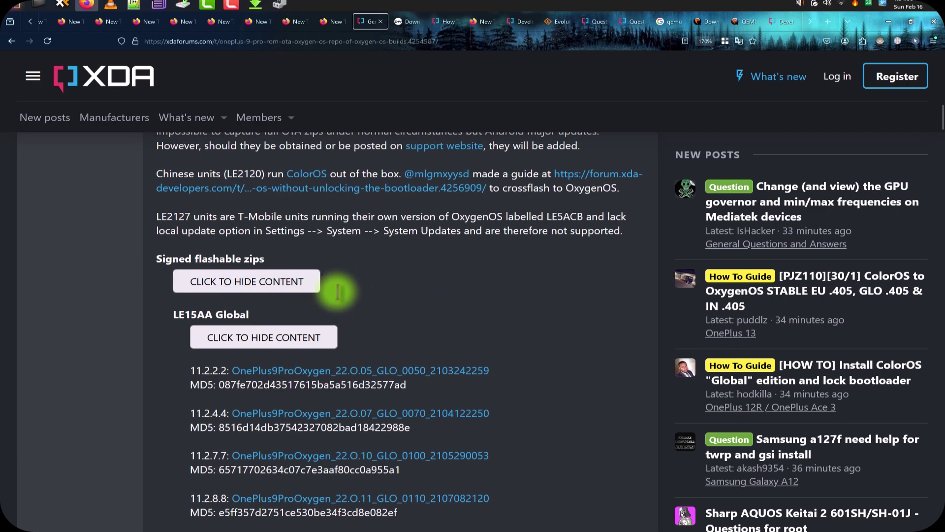
{"action": "left_click", "coordinate": [251, 337]}
{"action": "scroll", "coordinate": [335, 290], "scroll_direction": "up", "scroll_amount": 2}
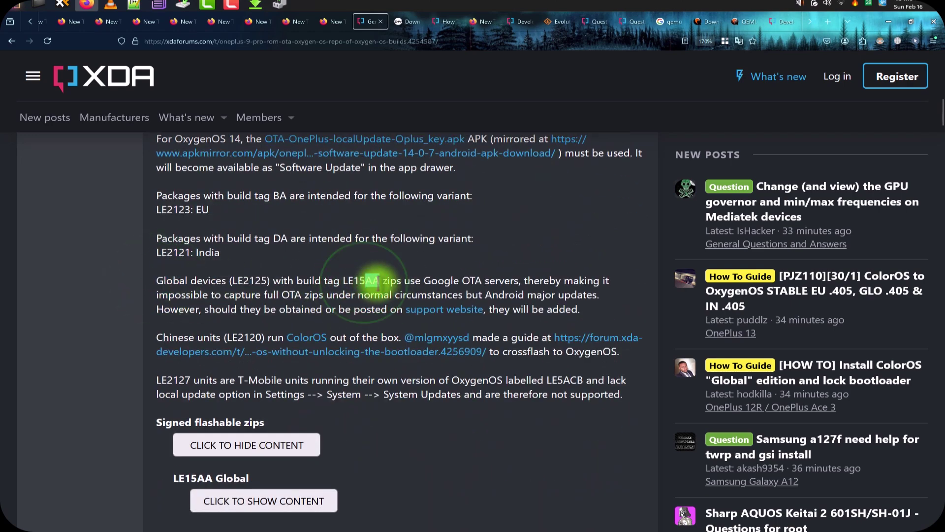
{"action": "scroll", "coordinate": [373, 280], "scroll_direction": "down", "scroll_amount": 2}
{"action": "scroll", "coordinate": [231, 290], "scroll_direction": "up", "scroll_amount": 1}
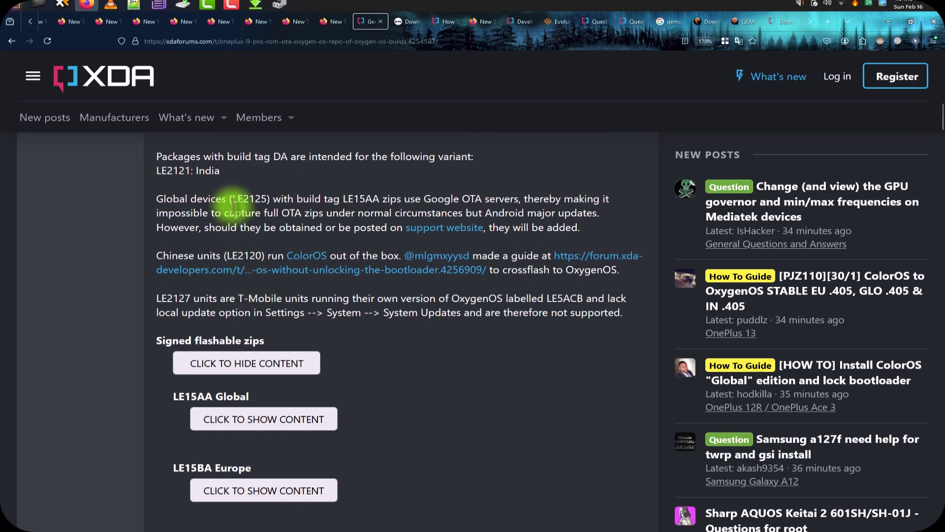
Step: Re-expand Signed flashable zips and show the LE15AA Global builds from 11.2.2.2 with MD5 checksums
{"action": "left_click_drag", "start_coordinate": [232, 200], "coordinate": [261, 213]}
{"action": "left_click", "coordinate": [280, 305]}
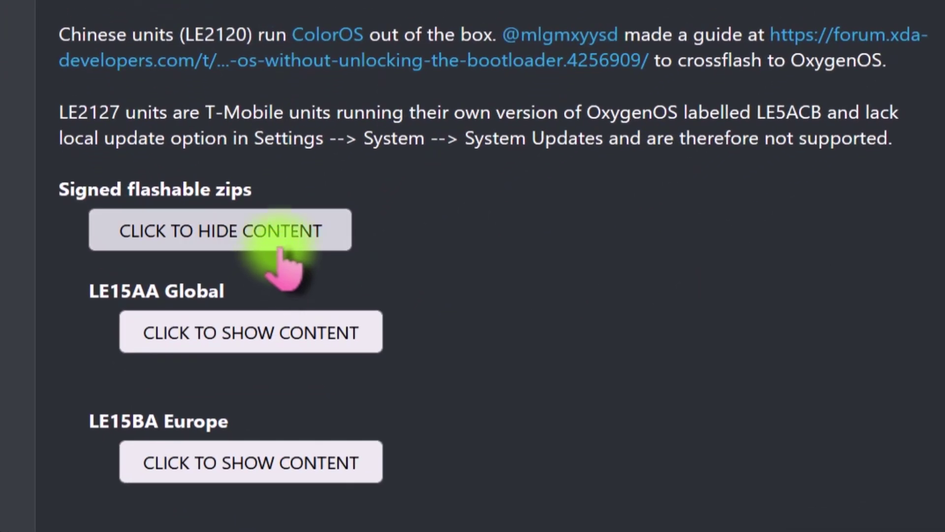
{"action": "left_click", "coordinate": [287, 231]}
{"action": "left_click", "coordinate": [287, 230]}
{"action": "scroll", "coordinate": [246, 216], "scroll_direction": "down", "scroll_amount": 2}
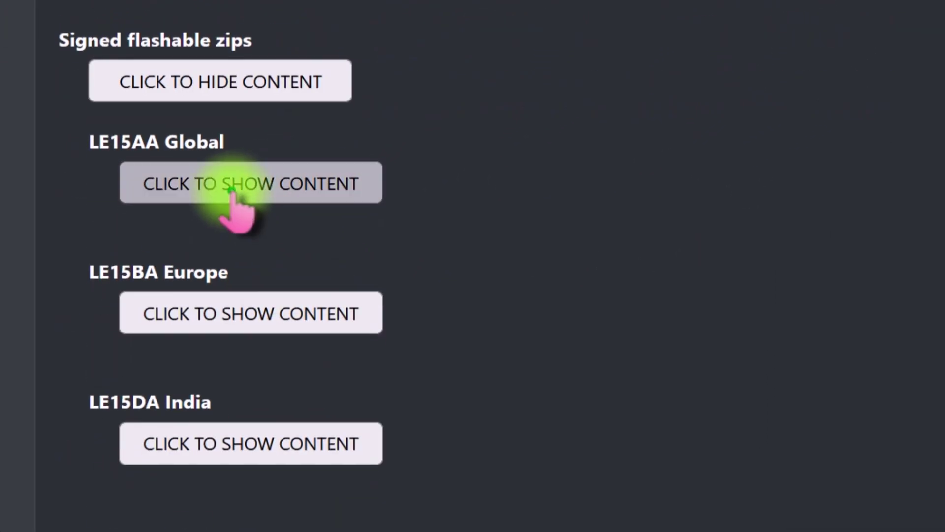
{"action": "left_click", "coordinate": [209, 189]}
{"action": "scroll", "coordinate": [276, 163], "scroll_direction": "down", "scroll_amount": 2}
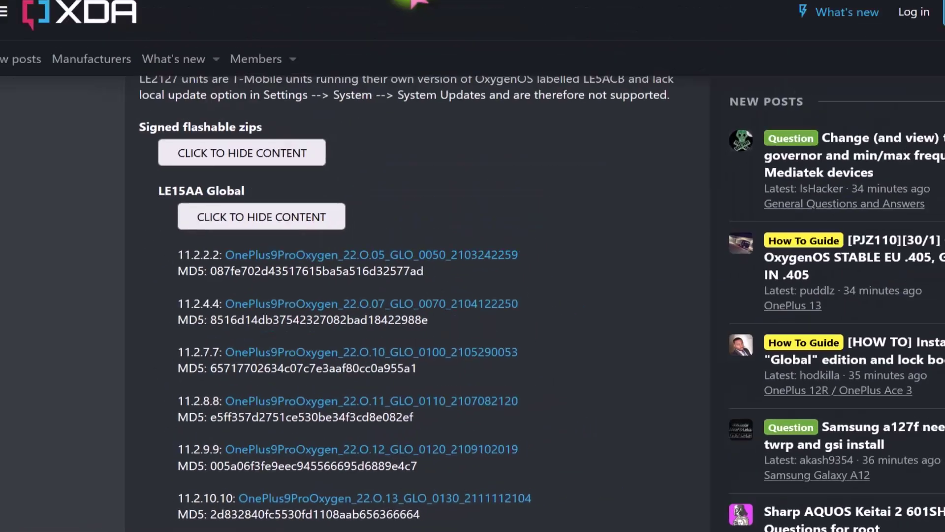
Step: From the droidwin MSM article, browse to the OnePlus_9_Pro > Global_LE15AA > R folder
{"action": "left_click", "coordinate": [398, 23]}
{"action": "scroll", "coordinate": [298, 295], "scroll_direction": "up", "scroll_amount": 4}
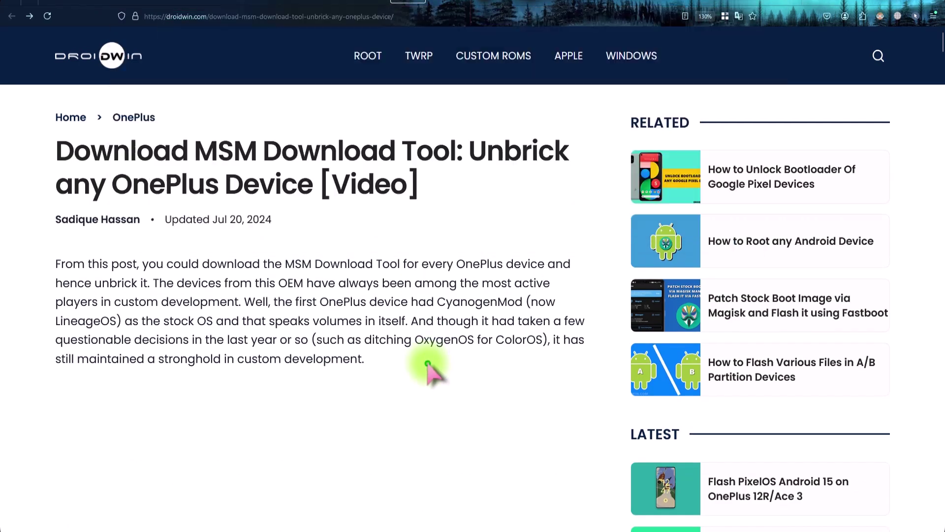
{"action": "scroll", "coordinate": [432, 363], "scroll_direction": "down", "scroll_amount": 20}
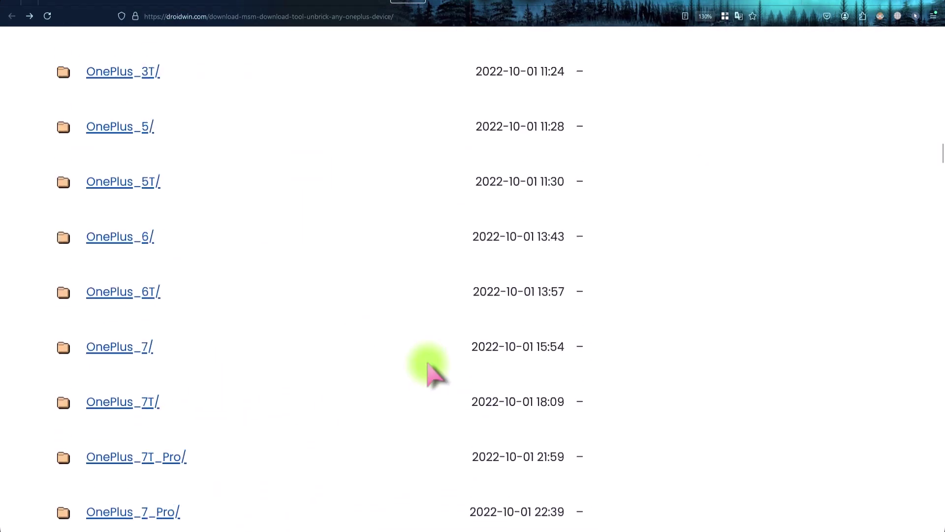
{"action": "scroll", "coordinate": [429, 372], "scroll_direction": "down", "scroll_amount": 10}
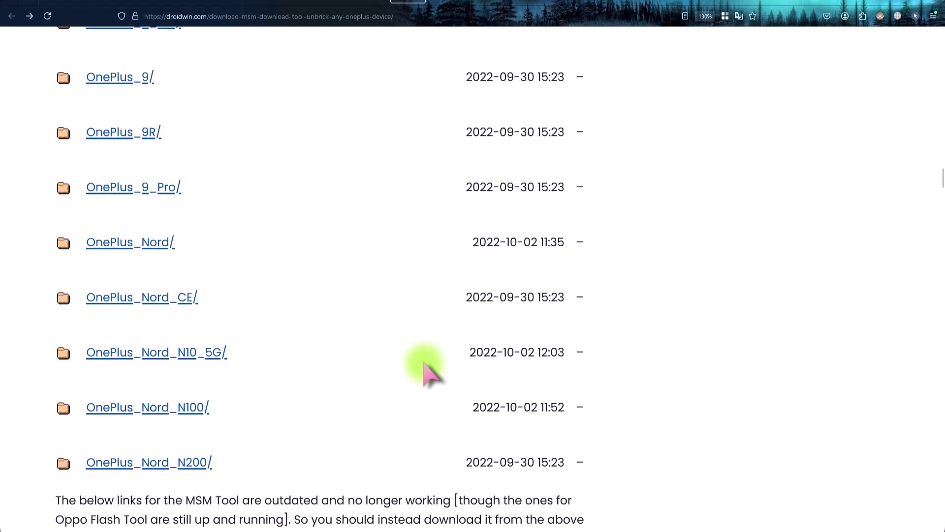
{"action": "scroll", "coordinate": [428, 372], "scroll_direction": "up", "scroll_amount": 3}
{"action": "left_click", "coordinate": [156, 328]}
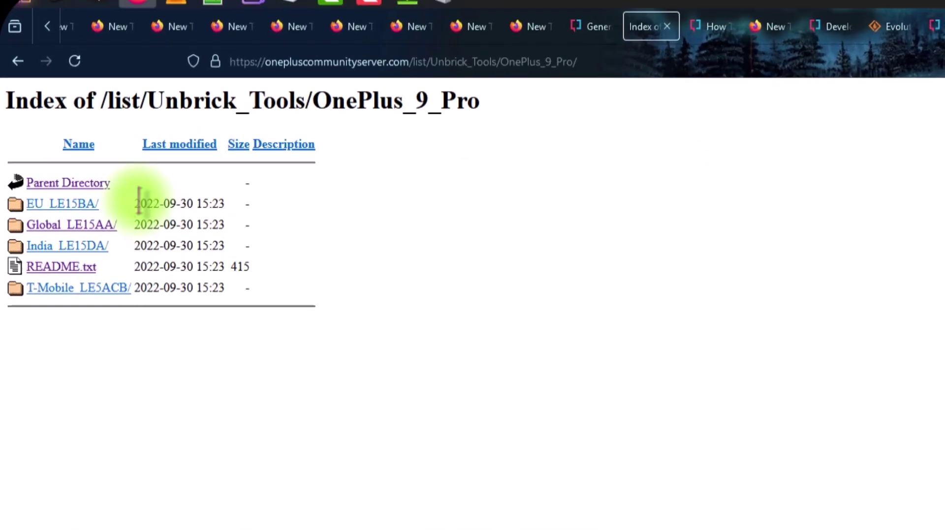
{"action": "left_click_drag", "start_coordinate": [87, 100], "coordinate": [88, 204]}
{"action": "left_click", "coordinate": [133, 450]}
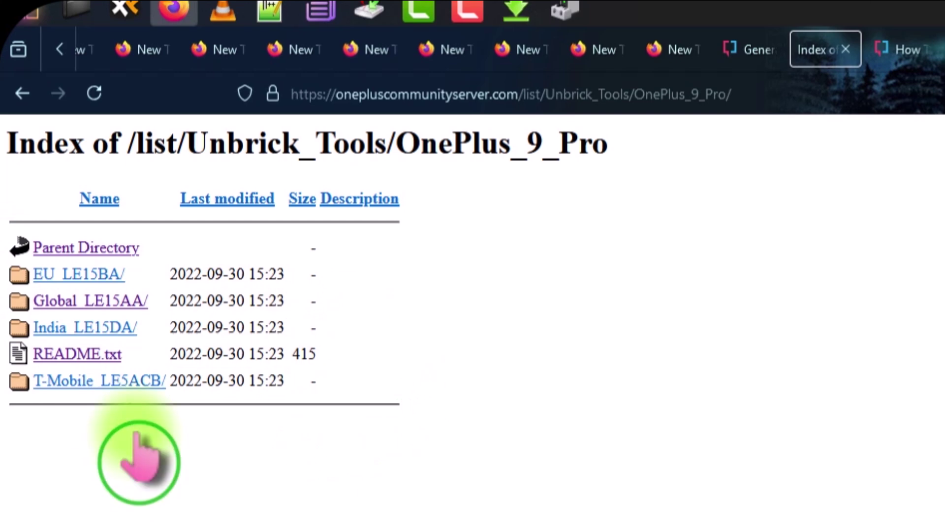
{"action": "left_click", "coordinate": [106, 301]}
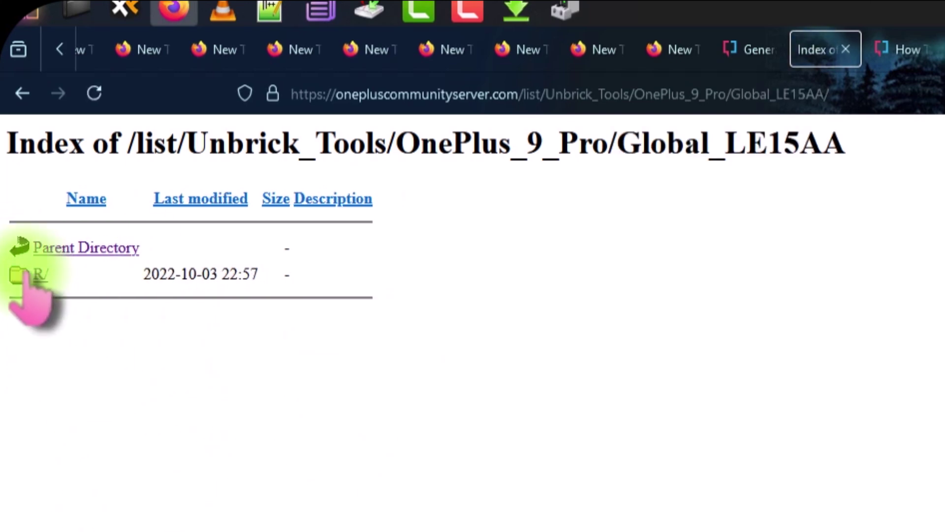
{"action": "left_click", "coordinate": [39, 275]}
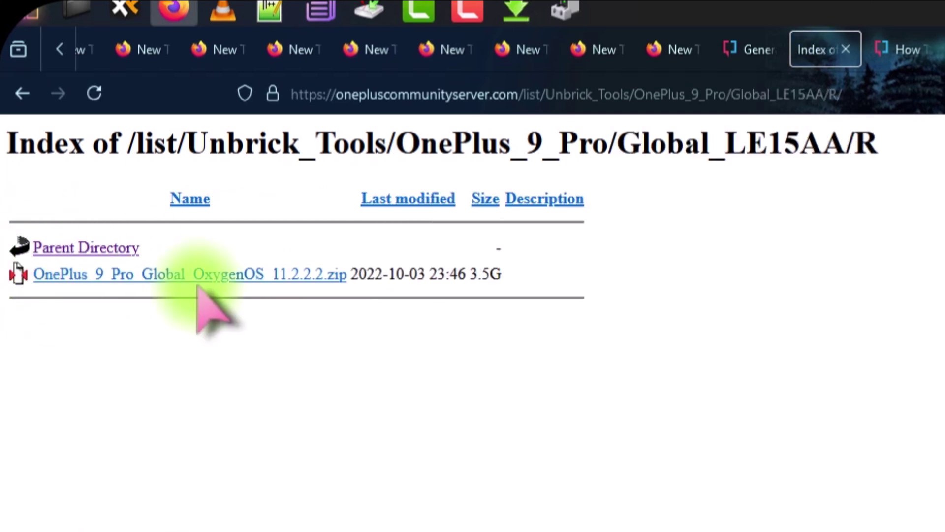
Step: Download the OxygenOS 11.2.2.2 zip, pause it, and minimize the browser
{"action": "left_click", "coordinate": [224, 279]}
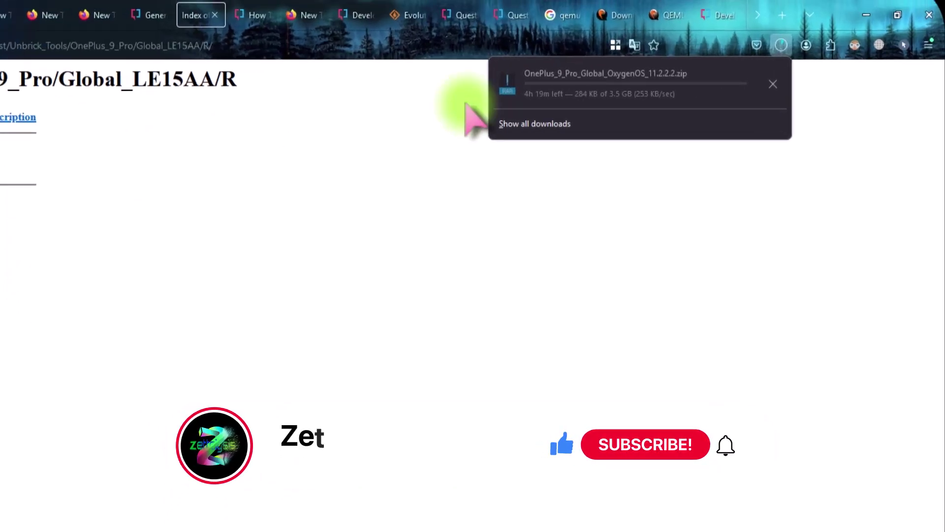
{"action": "right_click", "coordinate": [635, 93]}
{"action": "left_click", "coordinate": [652, 102]}
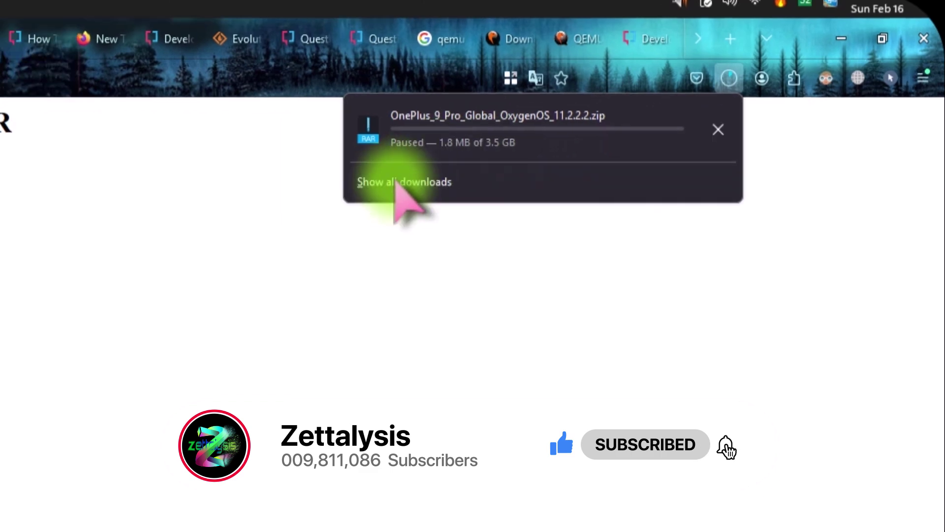
{"action": "left_click", "coordinate": [447, 162]}
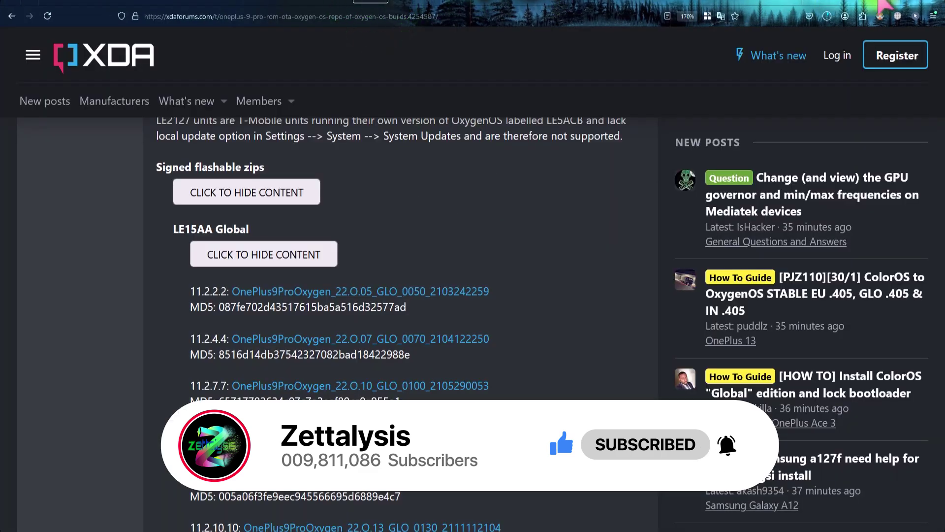
{"action": "left_click", "coordinate": [882, 5]}
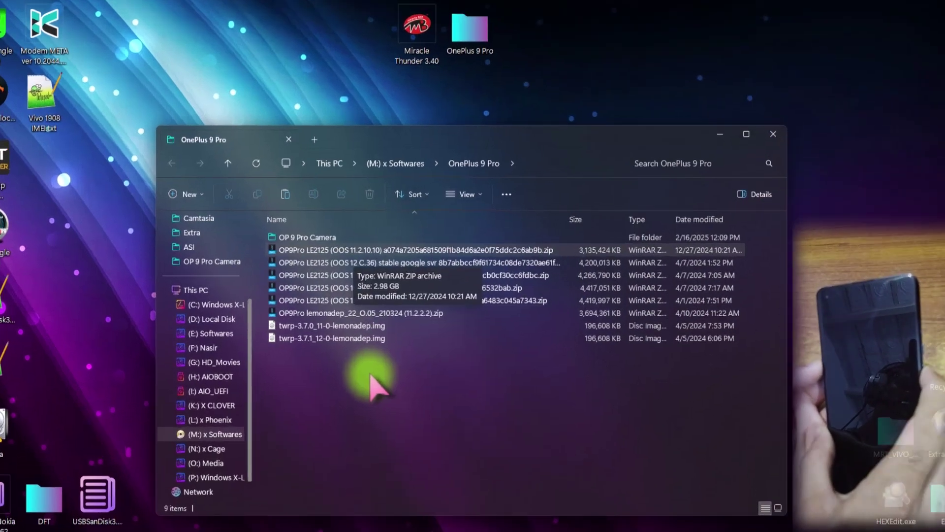
Step: Extract the lemonadep_22_O.05_210324 zip into the current folder with WinRAR
{"action": "left_click", "coordinate": [339, 314]}
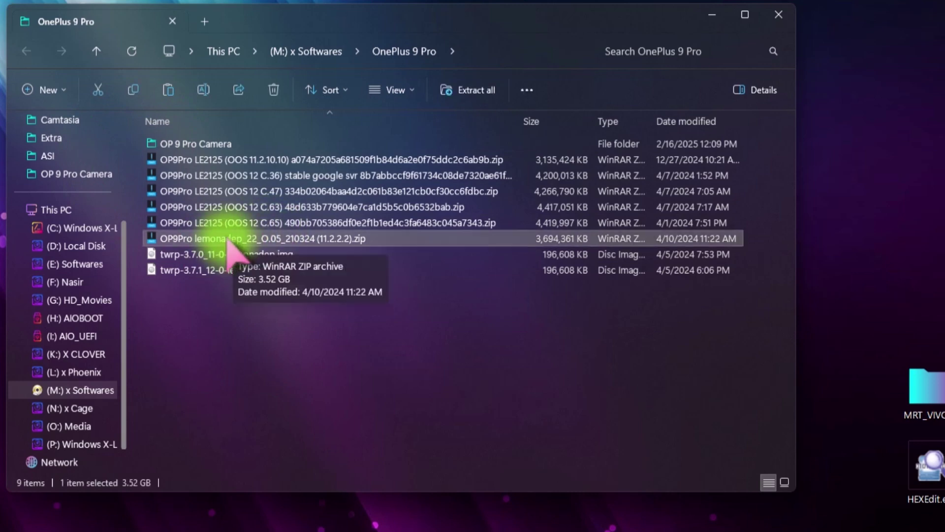
{"action": "left_click", "coordinate": [270, 159]}
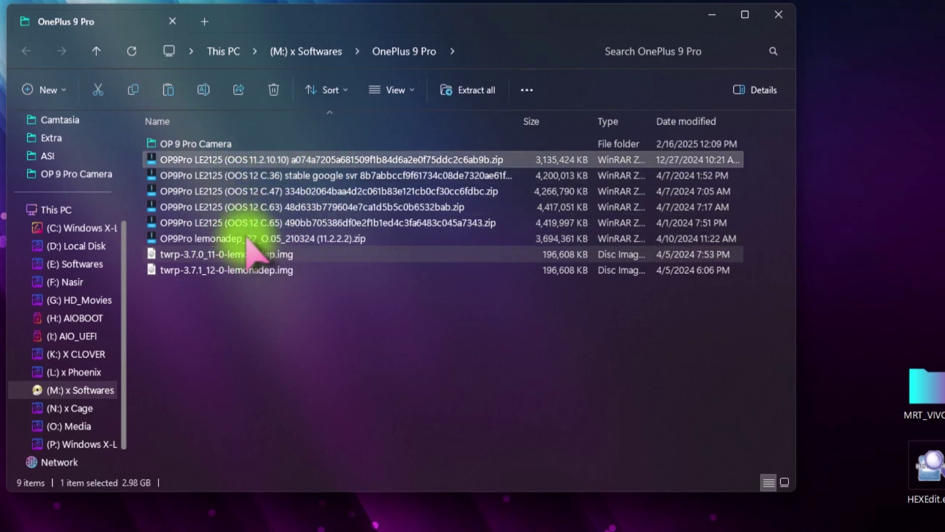
{"action": "left_click", "coordinate": [247, 238]}
{"action": "right_click", "coordinate": [367, 238]}
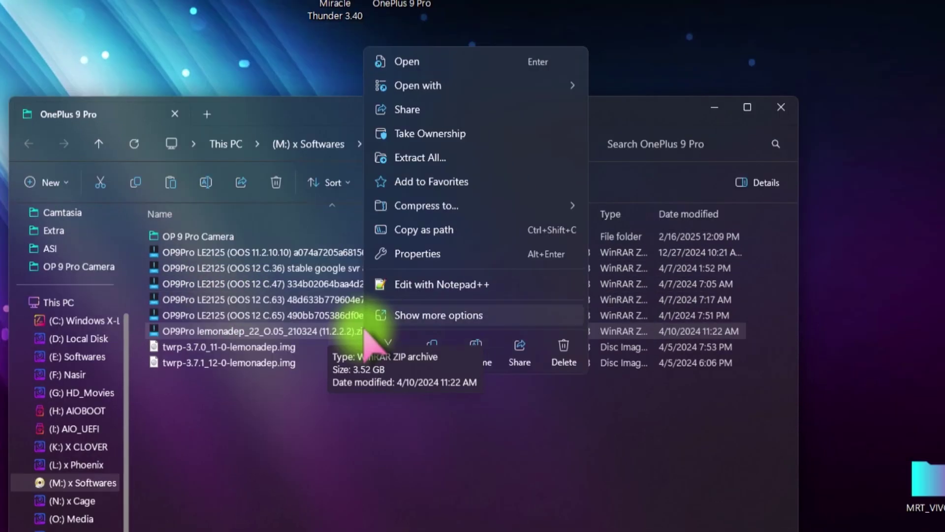
{"action": "left_click", "coordinate": [452, 316]}
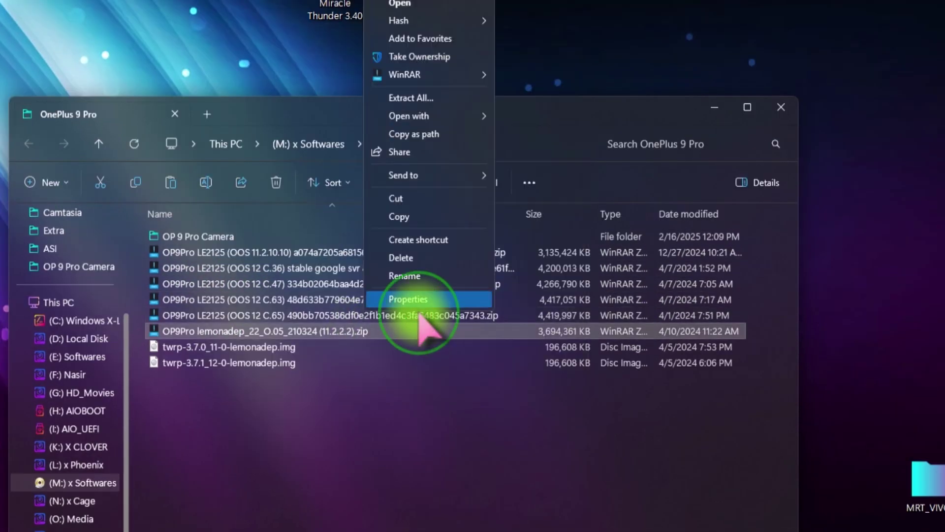
{"action": "left_click", "coordinate": [528, 95]}
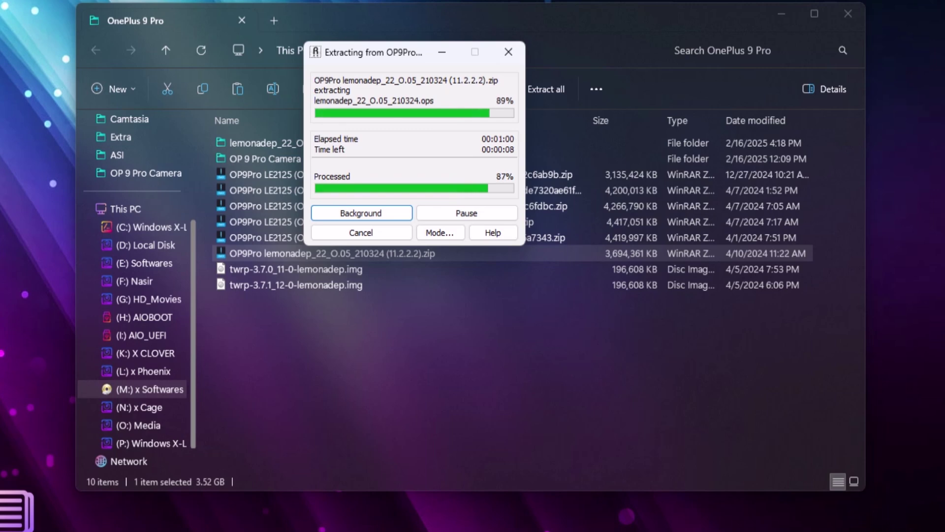
Step: Open the extracted lemonadep folder and select the MsmDownloadTool V4.0 program
{"action": "left_click", "coordinate": [421, 348]}
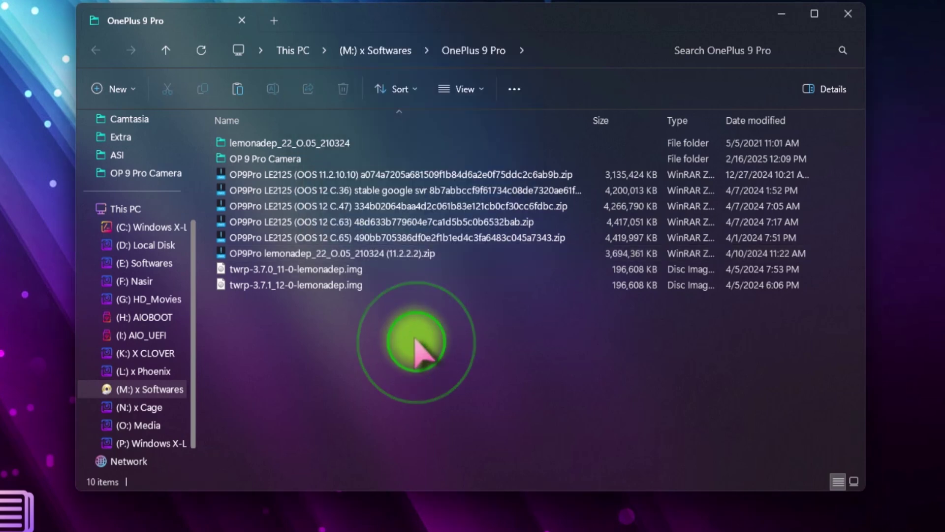
{"action": "double_click", "coordinate": [309, 144]}
{"action": "left_click", "coordinate": [324, 225]}
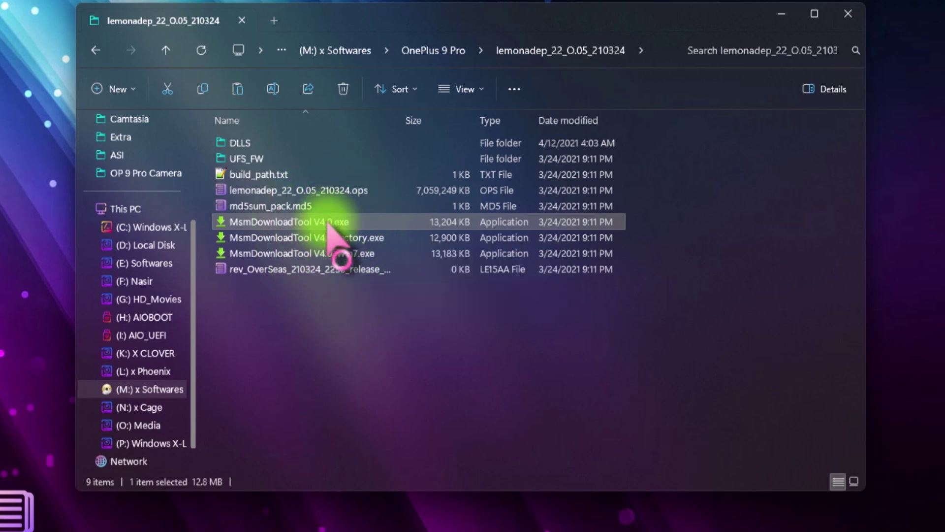
Step: Launch MsmDownloadTool V4.0 and log in with user type Others
{"action": "double_click", "coordinate": [328, 226]}
{"action": "left_click", "coordinate": [781, 13]}
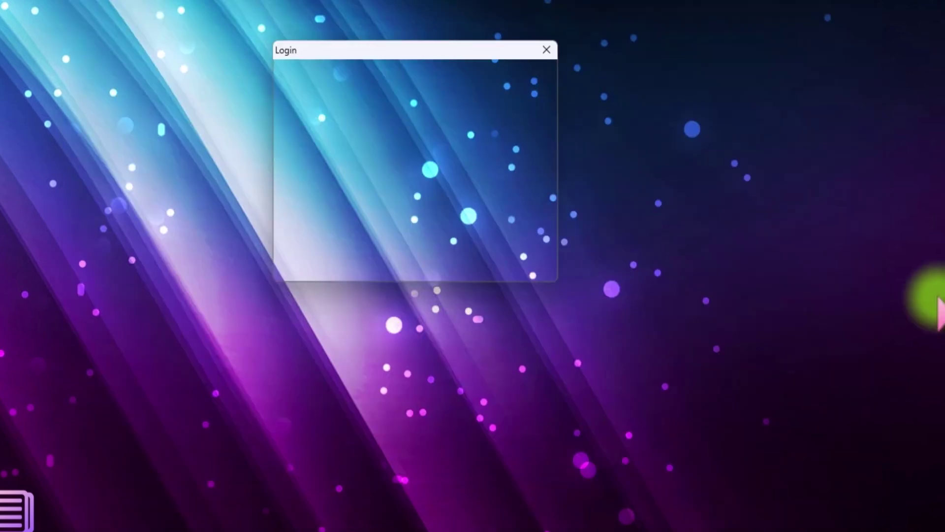
{"action": "left_click", "coordinate": [399, 96]}
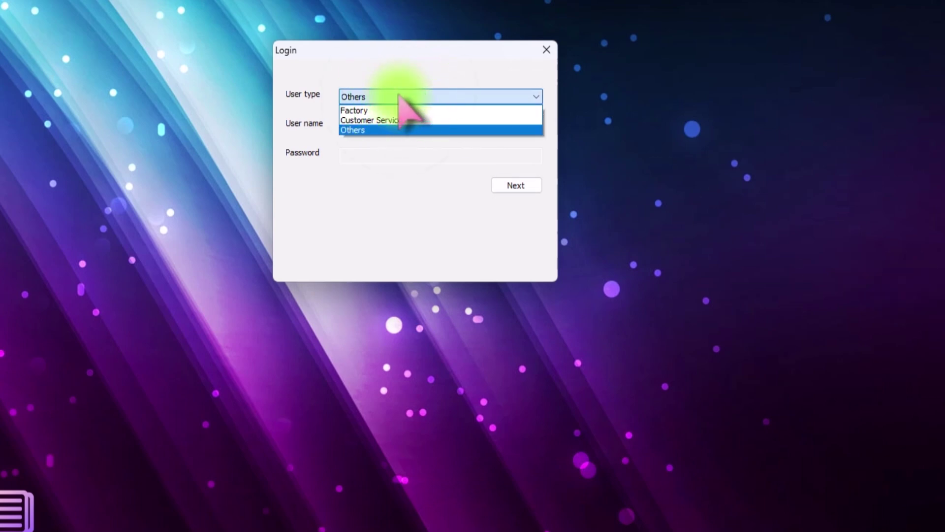
{"action": "left_click", "coordinate": [400, 97]}
{"action": "left_click", "coordinate": [516, 186]}
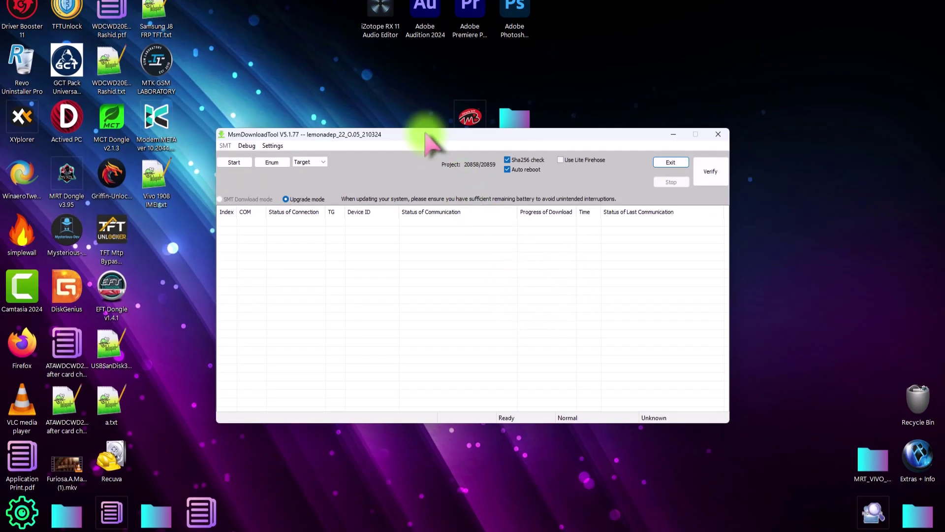
Step: Place Device Manager beside the tool with Ports (COM & LPT) expanded
{"action": "left_click_drag", "start_coordinate": [425, 133], "coordinate": [498, 173]}
{"action": "key", "text": "super+x"}
{"action": "key", "text": "m"}
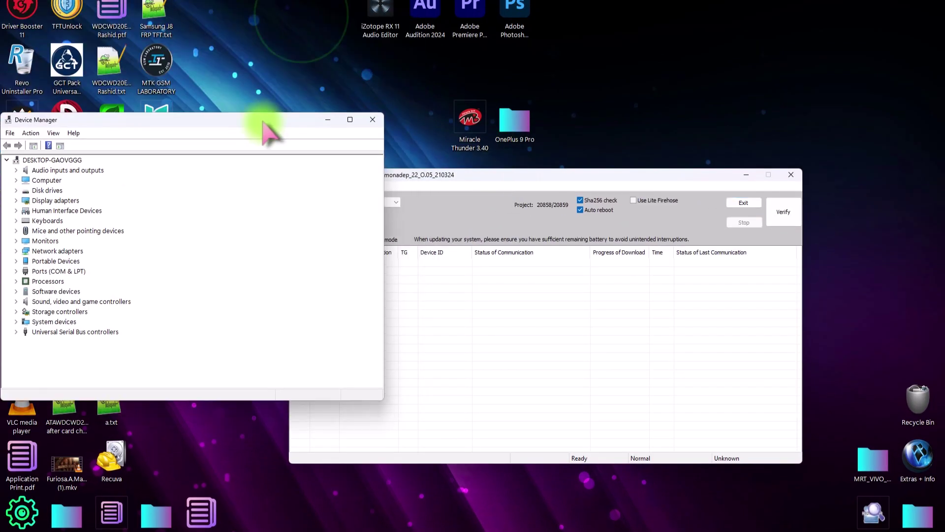
{"action": "left_click_drag", "start_coordinate": [265, 131], "coordinate": [64, 131]}
{"action": "double_click", "coordinate": [148, 300]}
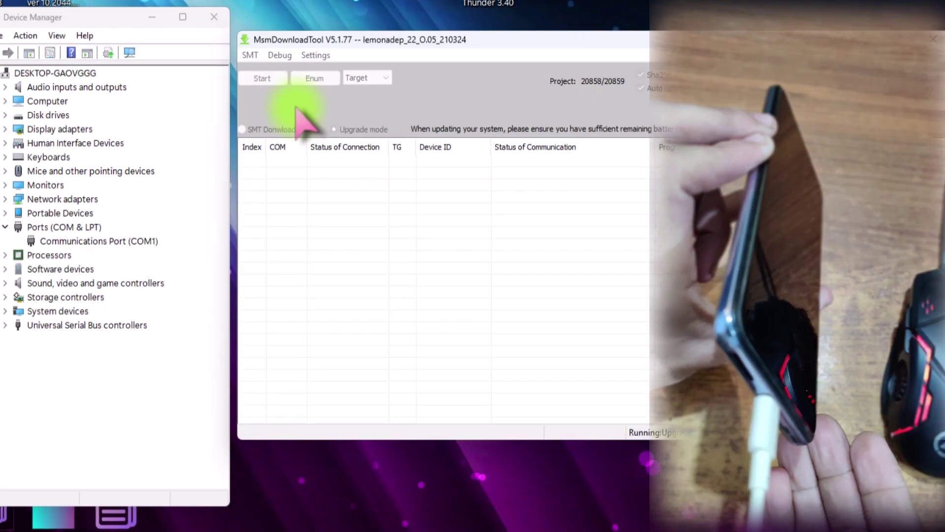
Step: Start the flash and select the phone's Qualcomm HS-USB QDLoader 9008 (COM16) row
{"action": "left_click", "coordinate": [268, 79]}
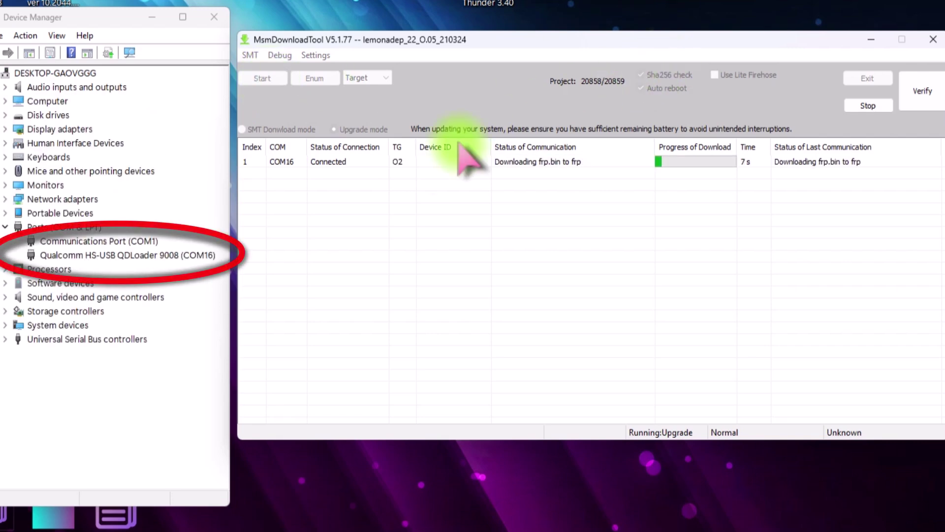
{"action": "left_click", "coordinate": [187, 253]}
{"action": "left_click", "coordinate": [284, 164]}
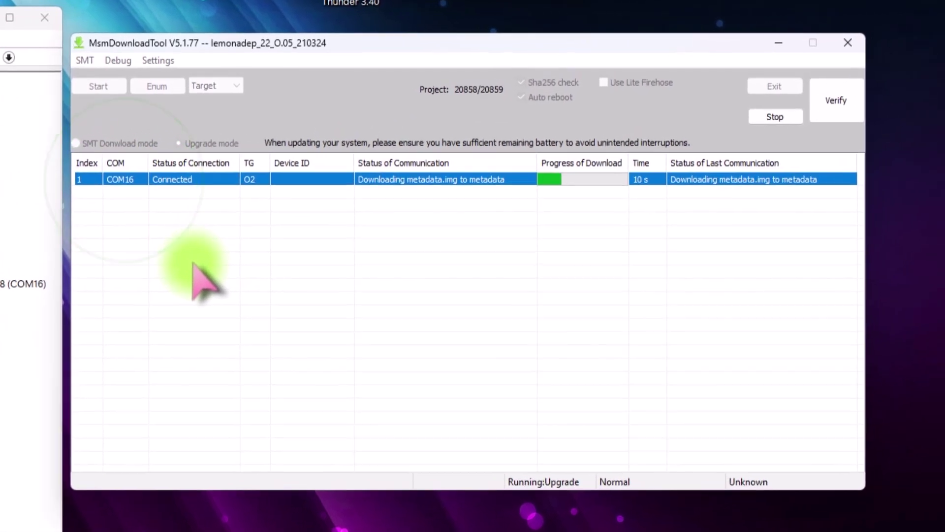
{"action": "left_click", "coordinate": [353, 238]}
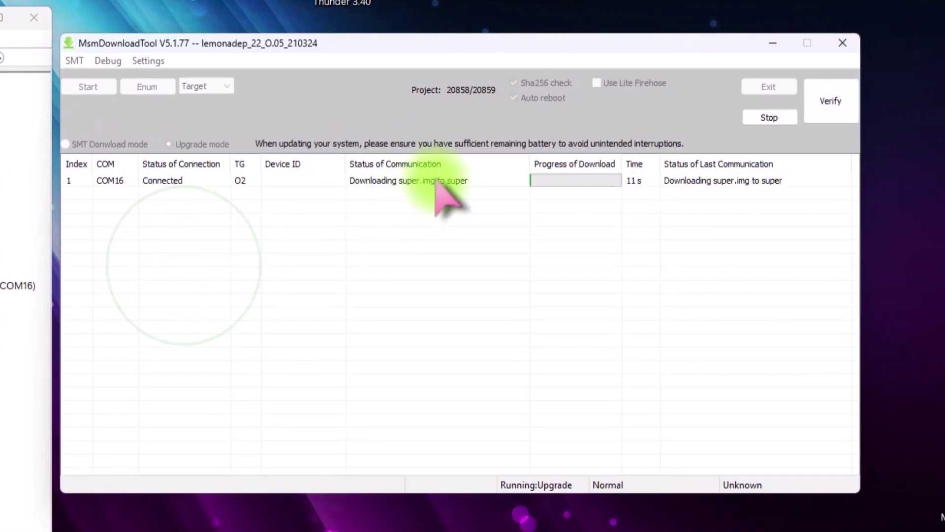
{"action": "left_click", "coordinate": [446, 199]}
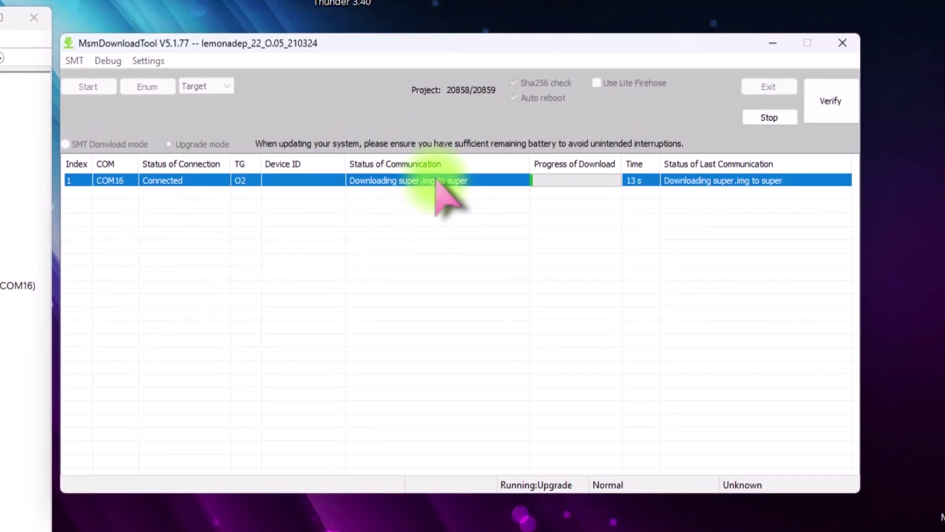